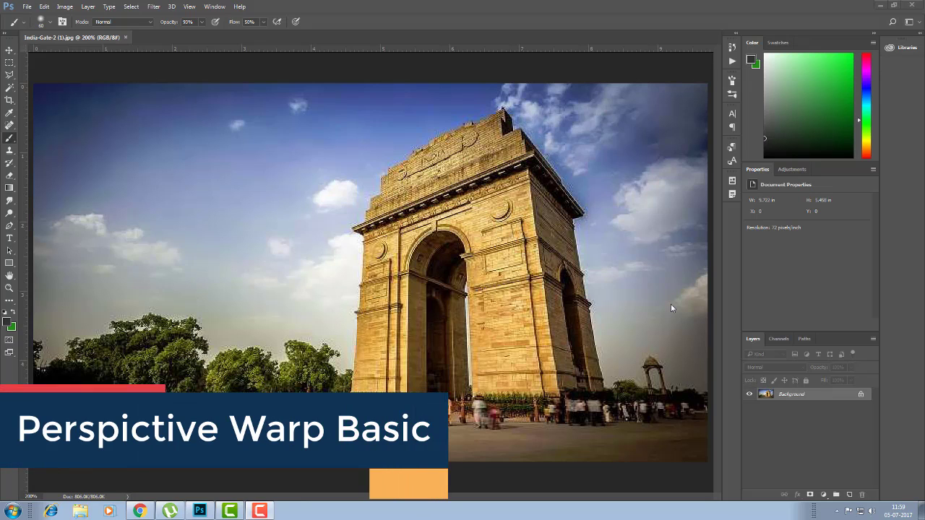
# - Open the Edit menu to find Perspective Warp for the India Gate photo
pyautogui.click(47, 8)
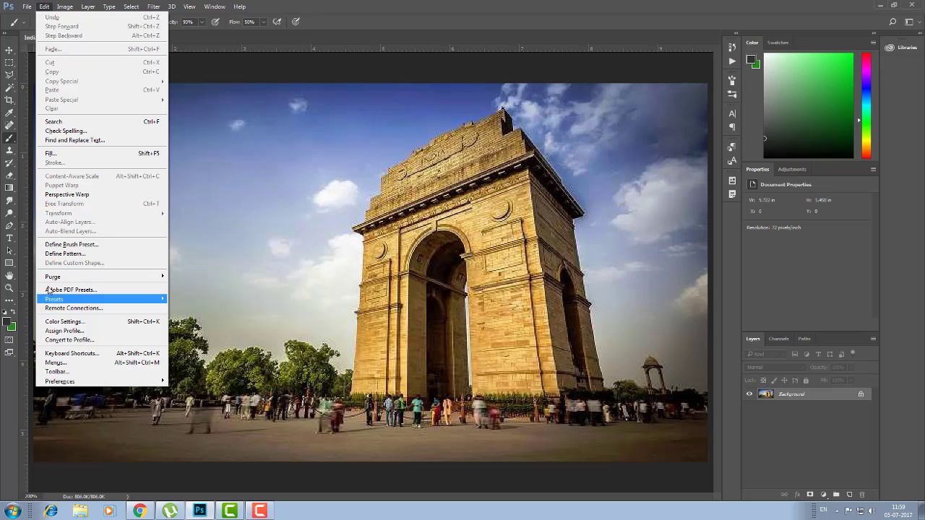
# - Start Perspective Warp and fit a grid plane over the India Gate's front face
pyautogui.click(80, 201)
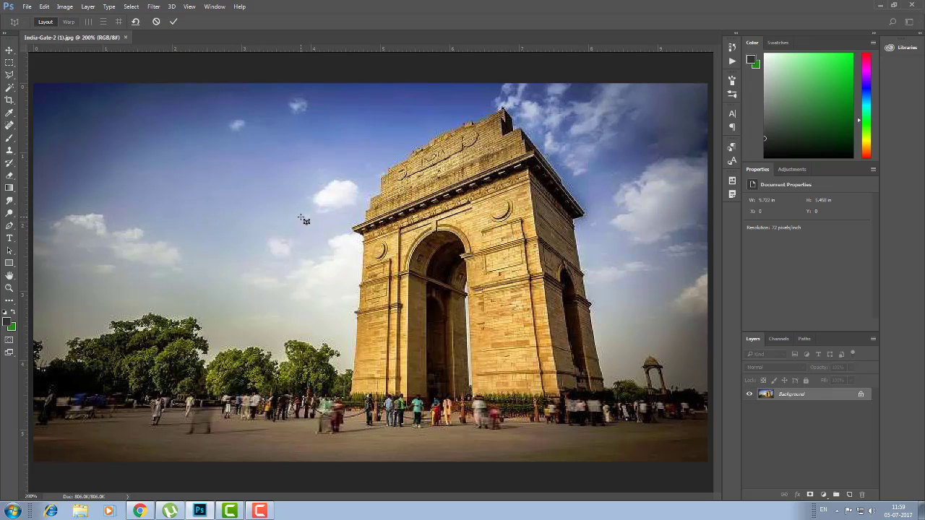
pyautogui.moveTo(352, 226); pyautogui.dragTo(549, 399)
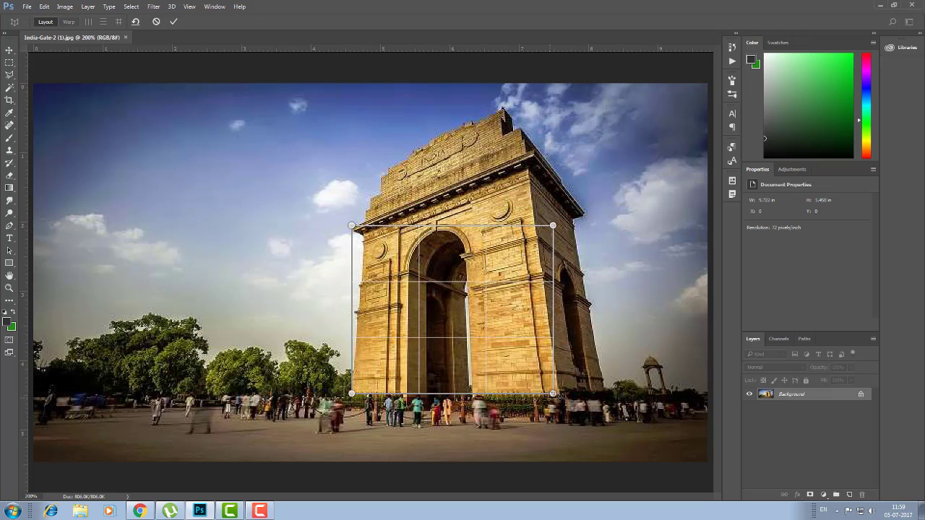
pyautogui.moveTo(549, 399); pyautogui.dragTo(560, 396)
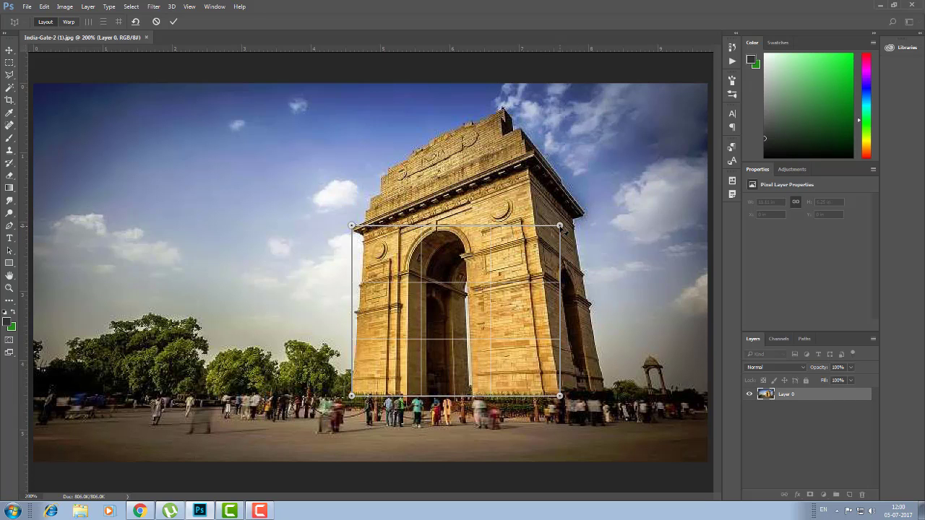
pyautogui.moveTo(560, 227); pyautogui.dragTo(515, 96)
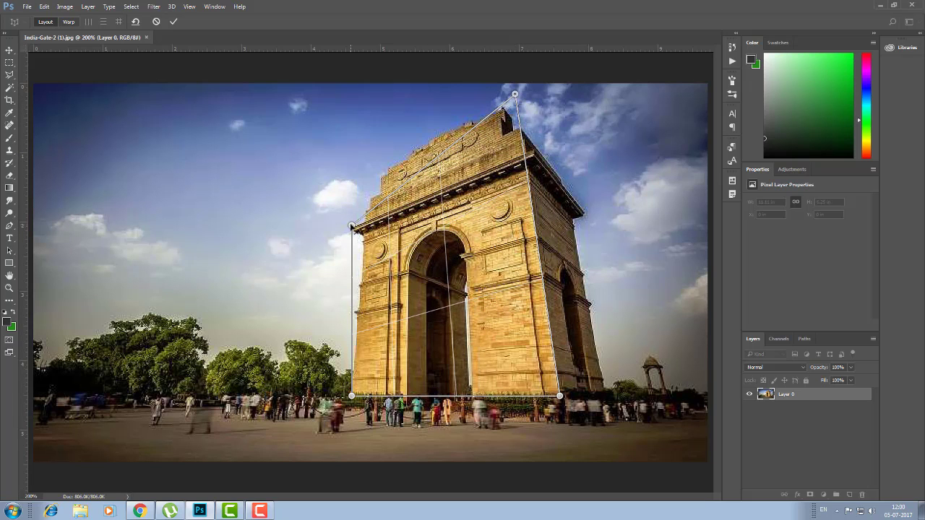
pyautogui.moveTo(351, 226)
pyautogui.mouseDown()
pyautogui.moveTo(362, 161)
pyautogui.moveTo(353, 148)
pyautogui.mouseUp()
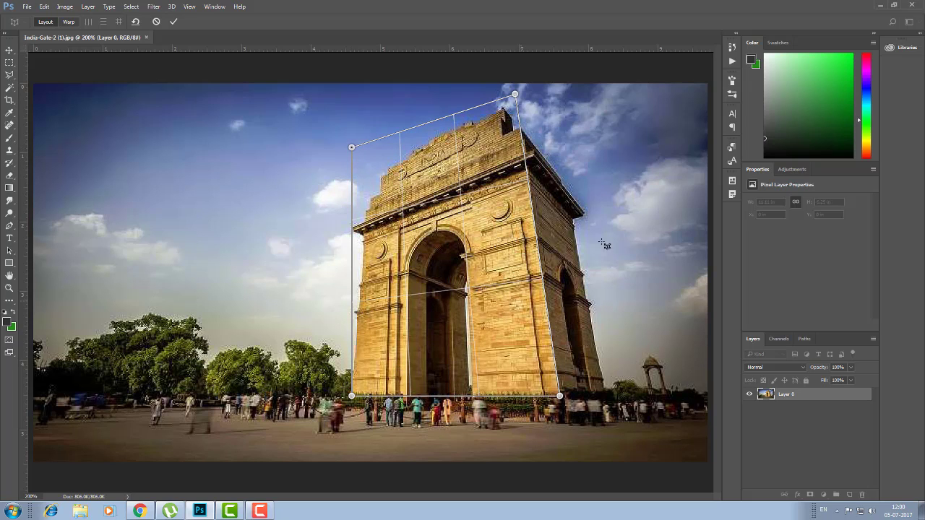
# - Add a second plane over the gate's side face, joined to the front plane
pyautogui.moveTo(649, 125); pyautogui.dragTo(561, 359)
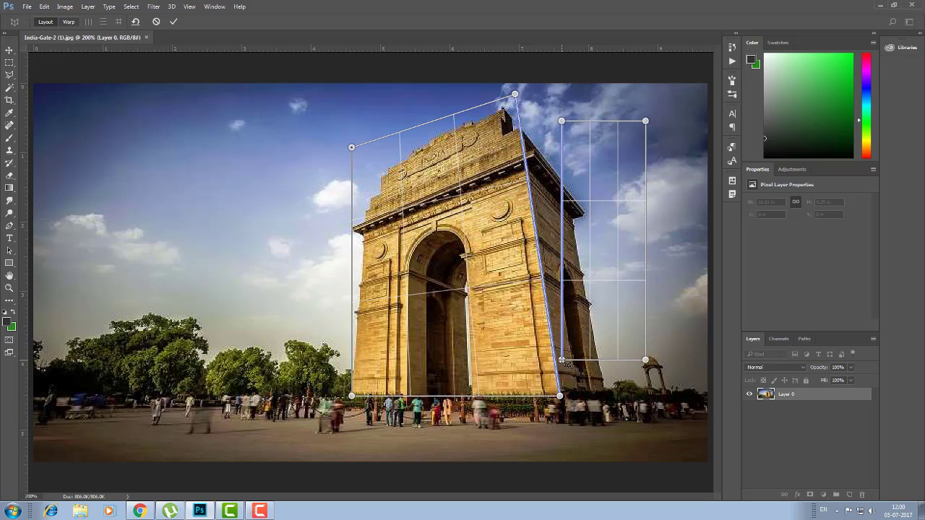
pyautogui.moveTo(561, 359); pyautogui.dragTo(562, 360)
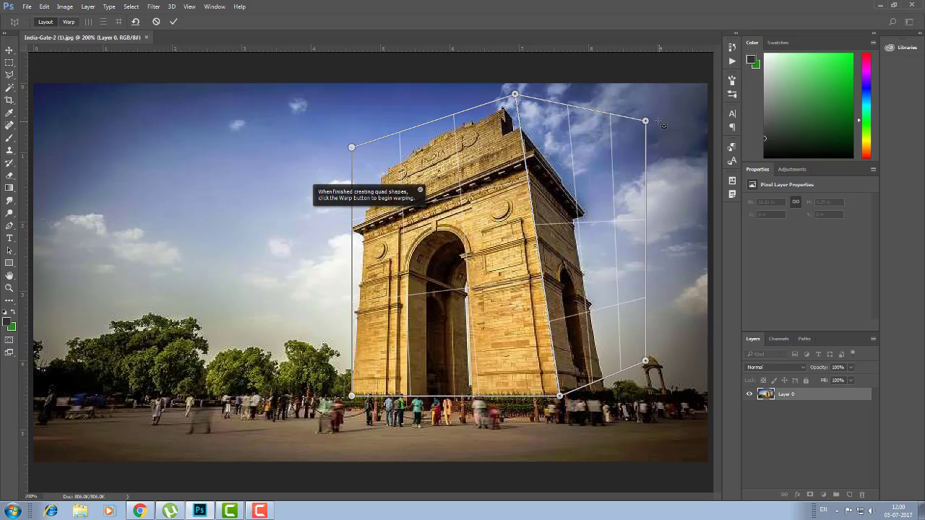
pyautogui.moveTo(646, 122); pyautogui.dragTo(583, 198)
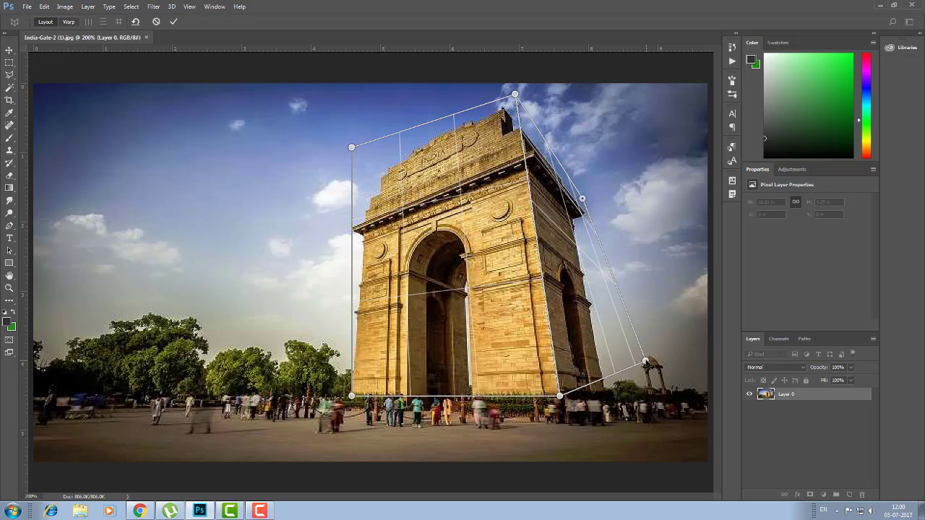
pyautogui.moveTo(645, 362)
pyautogui.mouseDown()
pyautogui.moveTo(600, 400)
pyautogui.moveTo(610, 391)
pyautogui.mouseUp()
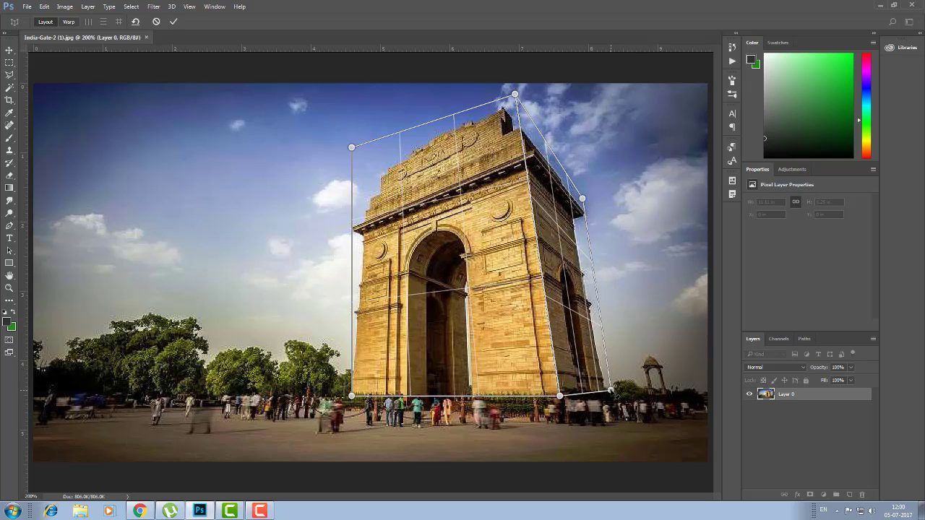
# - In Warp mode, adjust the corner pins until the gate's front and side walls stand upright, then commit
pyautogui.press('w')
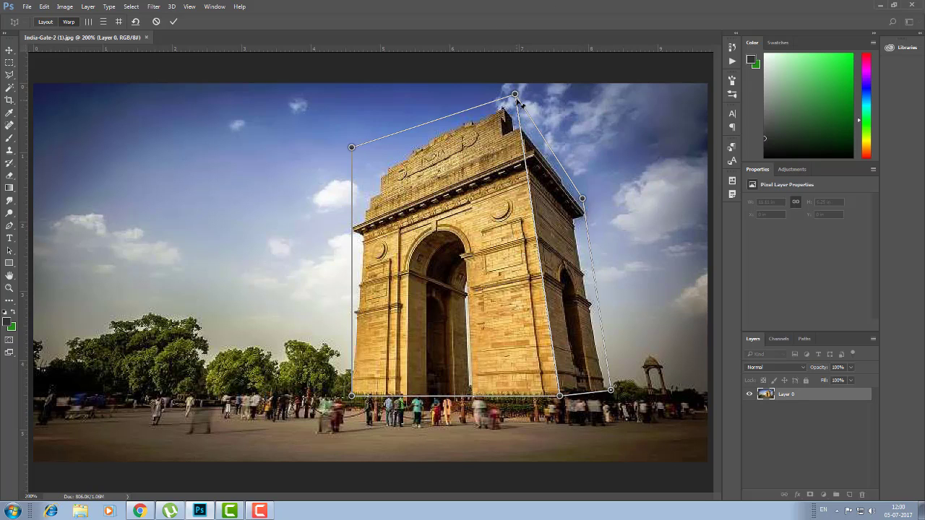
pyautogui.moveTo(514, 95); pyautogui.dragTo(508, 94)
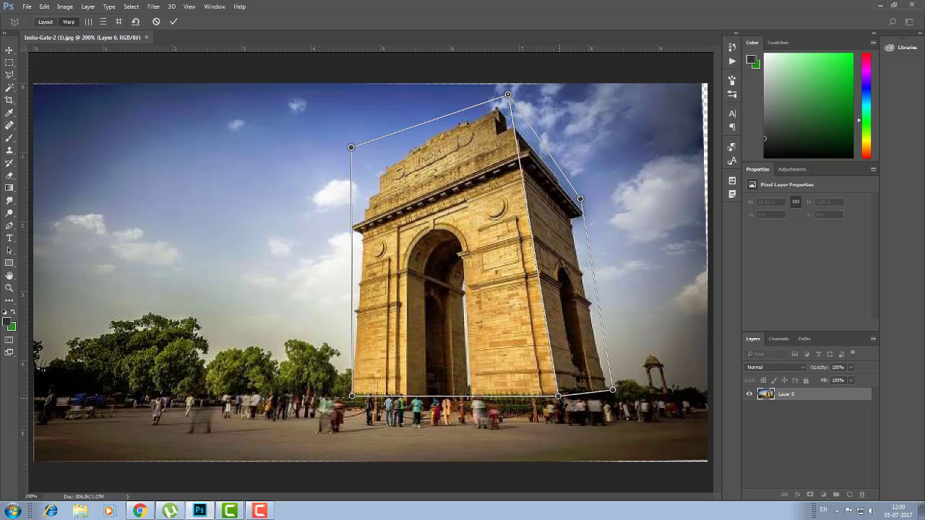
pyautogui.moveTo(558, 396); pyautogui.dragTo(516, 399)
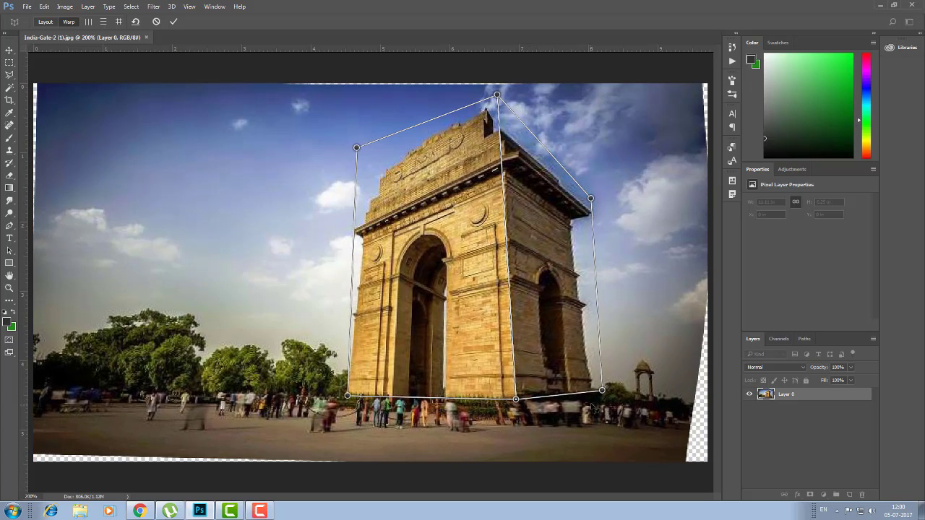
pyautogui.moveTo(602, 391); pyautogui.dragTo(619, 391)
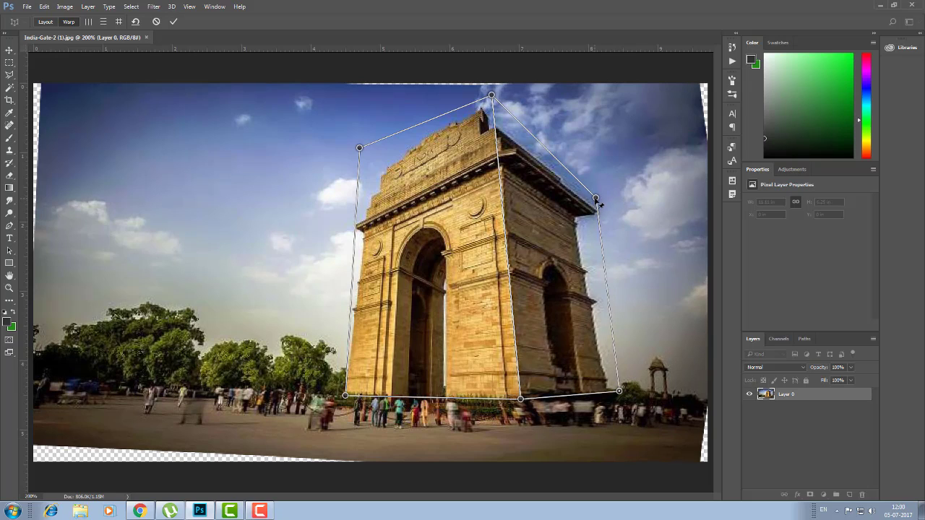
pyautogui.moveTo(595, 198); pyautogui.dragTo(613, 198)
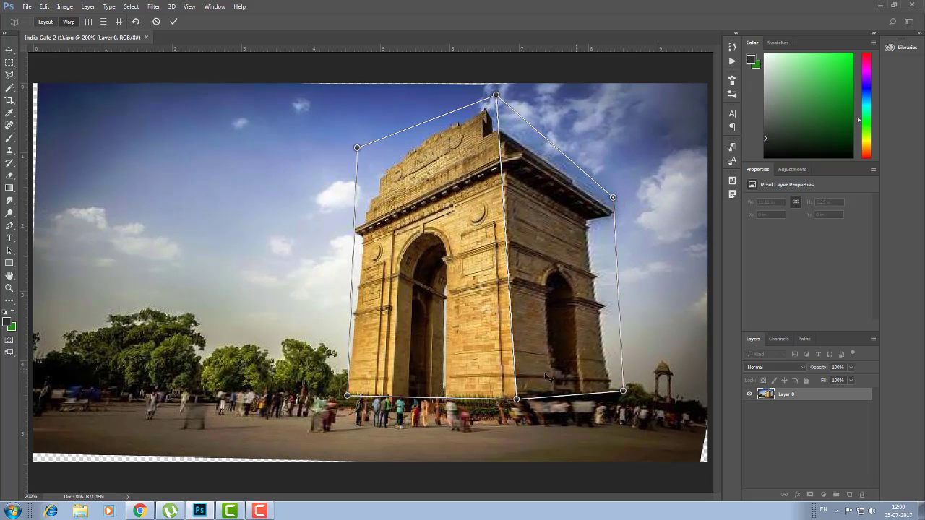
pyautogui.moveTo(623, 391); pyautogui.dragTo(615, 391)
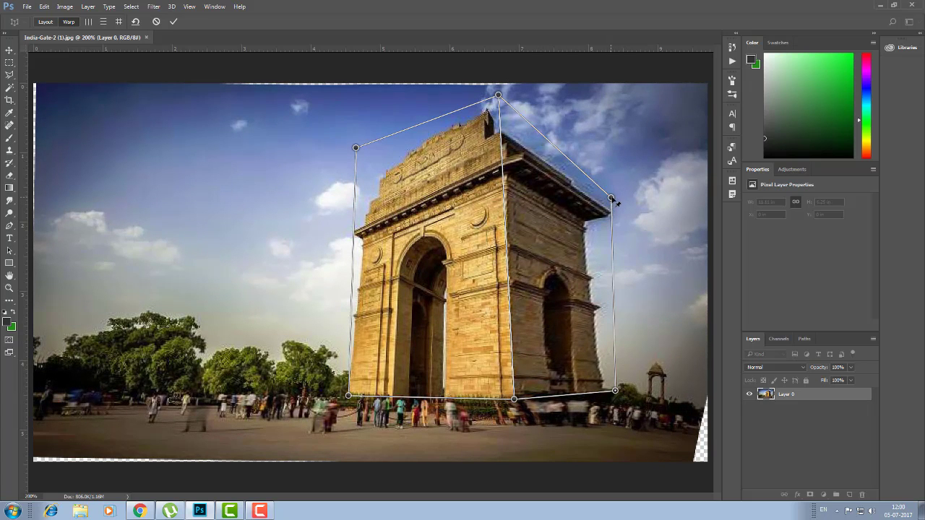
pyautogui.moveTo(610, 197); pyautogui.dragTo(604, 200)
pyautogui.press('Return')
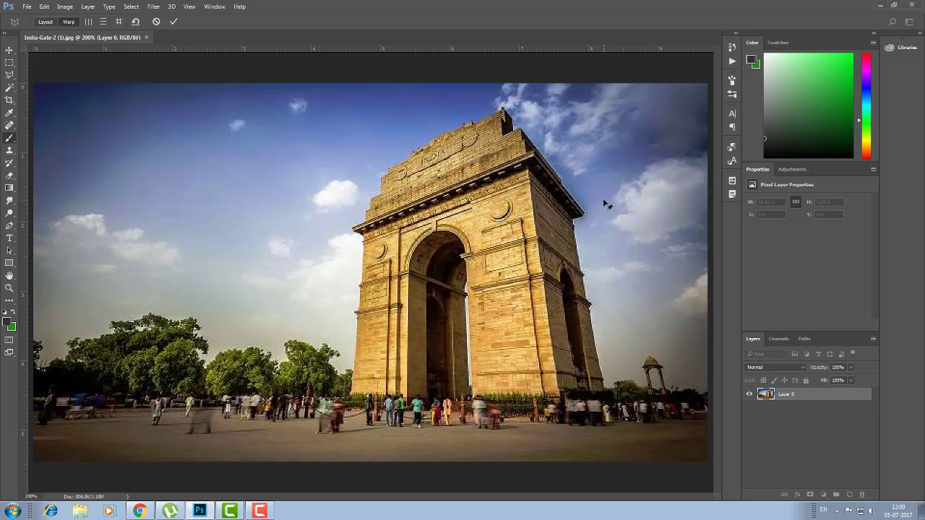
# - Compare with the original, then content-aware fill the transparent strip along the left edge
pyautogui.press('b')
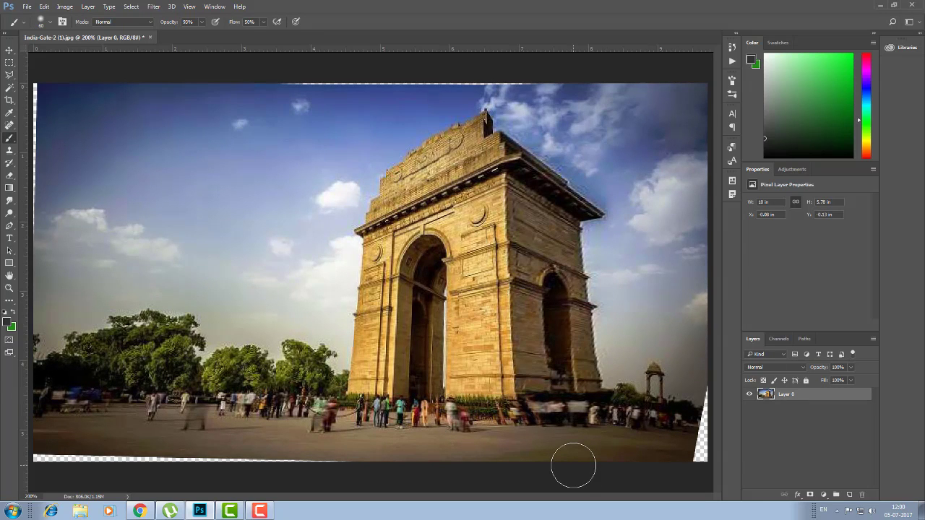
pyautogui.press('F12')
pyautogui.hotkey('ctrl', 'z')
pyautogui.hotkey('ctrl', 'z')
pyautogui.hotkey('ctrl', 'z')
pyautogui.hotkey('ctrl', 'z')
pyautogui.hotkey('ctrl', 'z')
pyautogui.hotkey('ctrl', 'z')
pyautogui.hotkey('ctrl', 'z')
pyautogui.moveTo(10, 75); pyautogui.dragTo(30, 85)
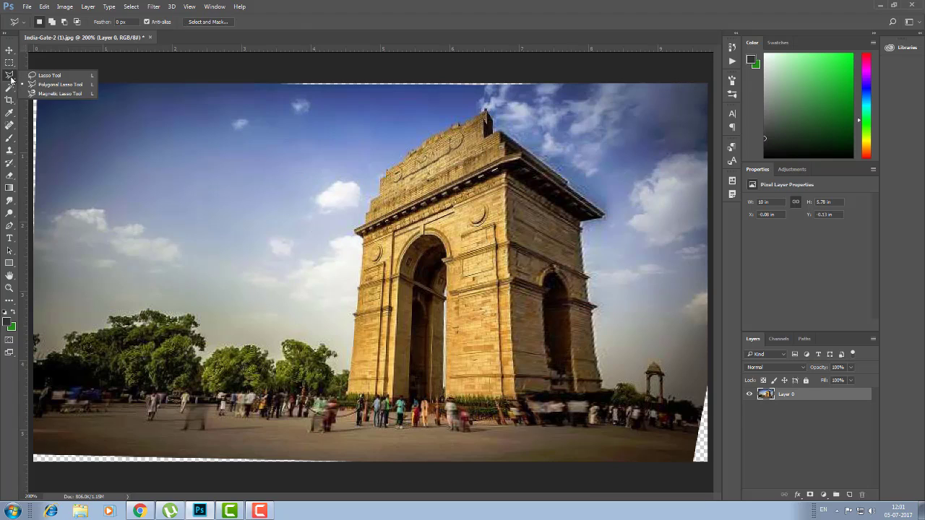
pyautogui.click(30, 85)
pyautogui.click(75, 75)
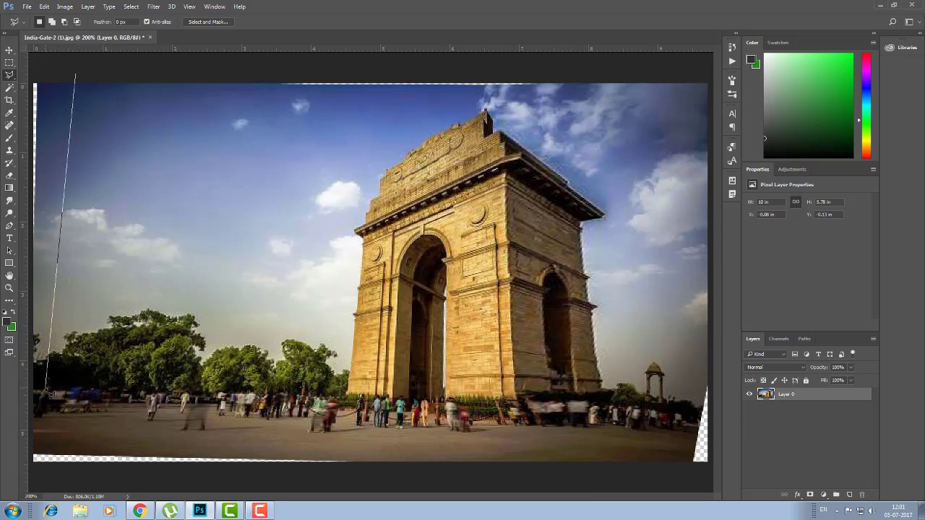
pyautogui.click(43, 386)
pyautogui.click(31, 63)
pyautogui.click(76, 75)
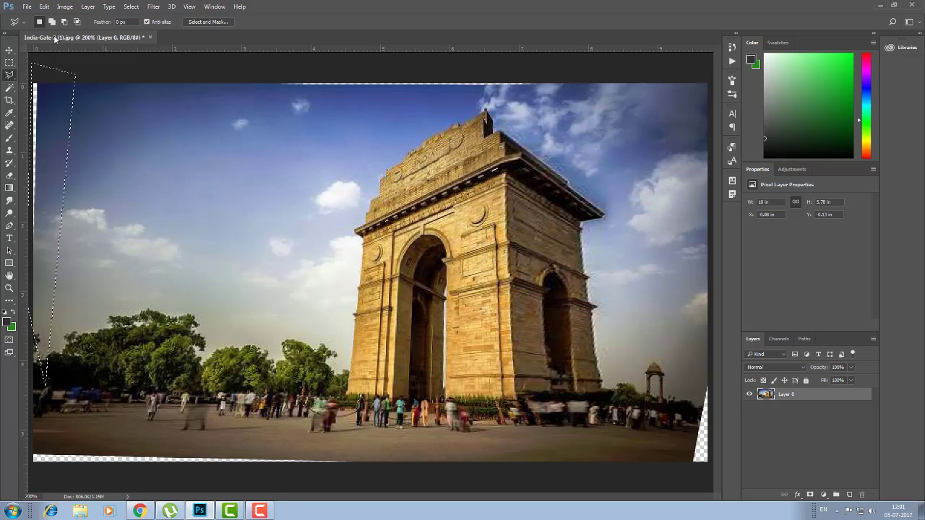
pyautogui.click(45, 6)
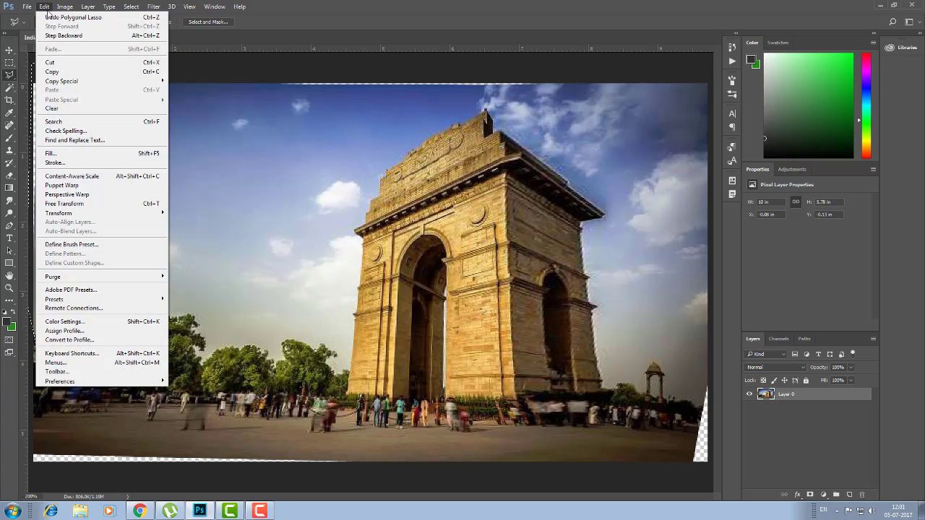
pyautogui.click(68, 154)
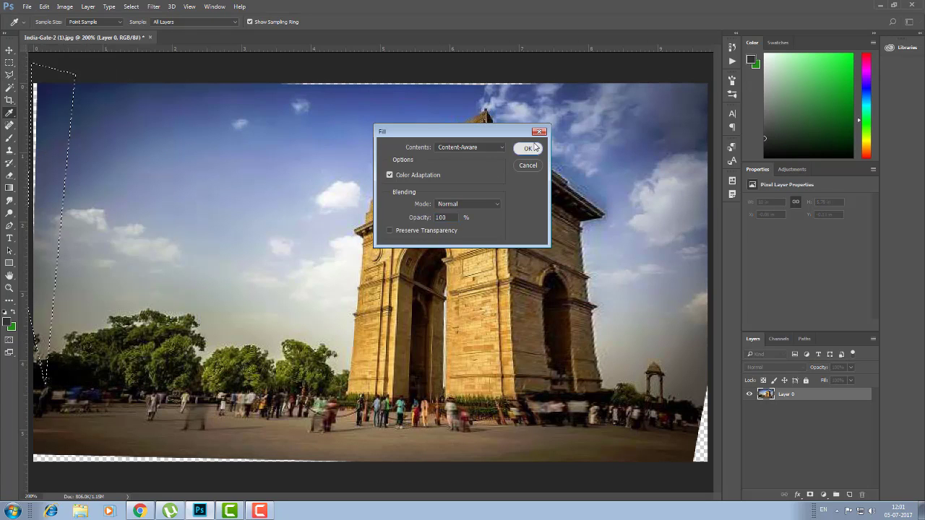
pyautogui.click(533, 144)
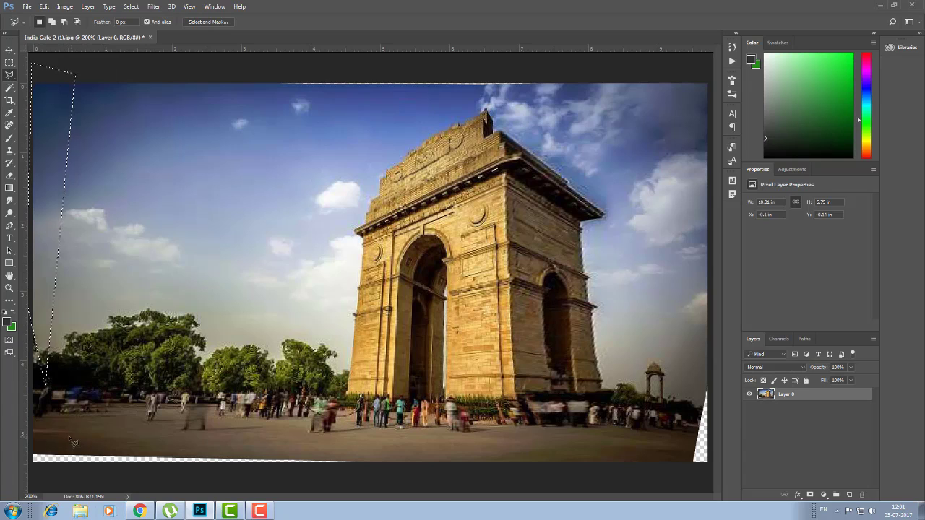
# - Content-aware fill the transparent strip along the bottom-left edge, then zoom out
pyautogui.hotkey('ctrl', 'd')
pyautogui.moveTo(57, 434); pyautogui.dragTo(240, 493)
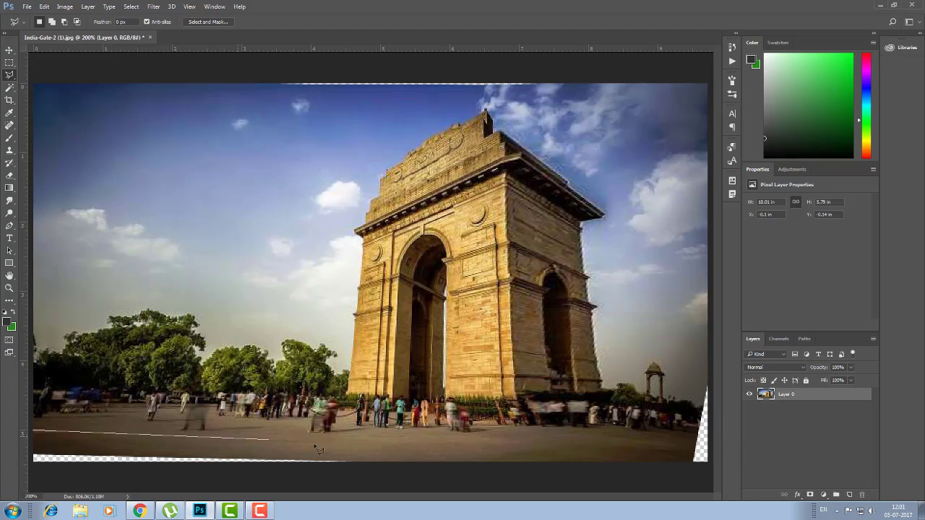
pyautogui.moveTo(11, 510); pyautogui.dragTo(32, 439)
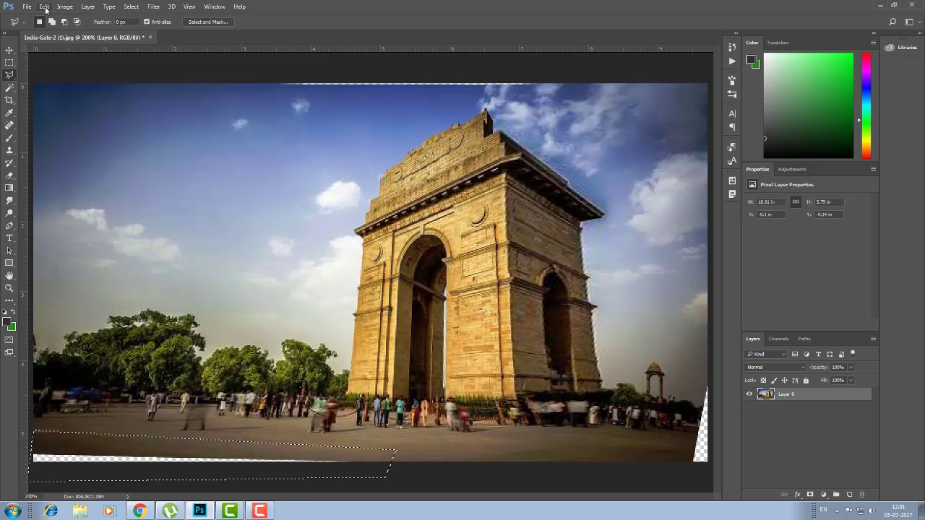
pyautogui.click(44, 6)
pyautogui.click(49, 154)
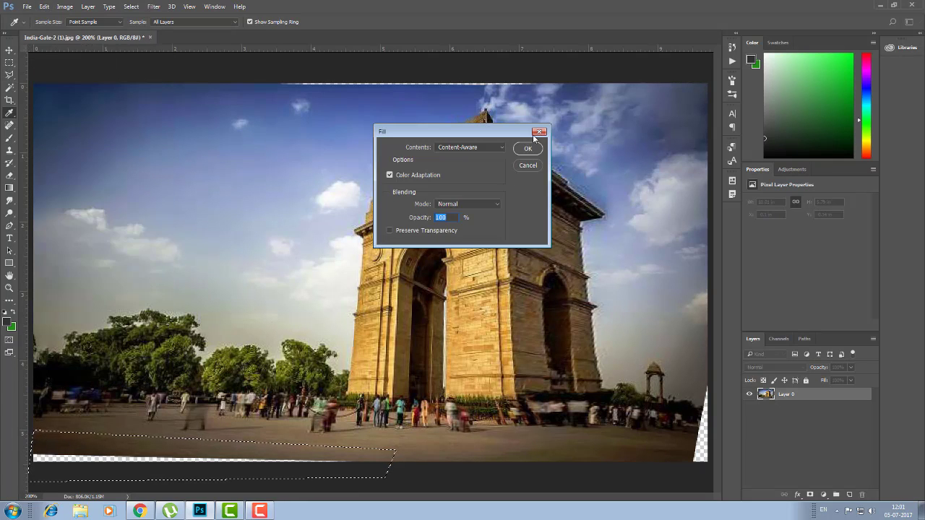
pyautogui.click(528, 149)
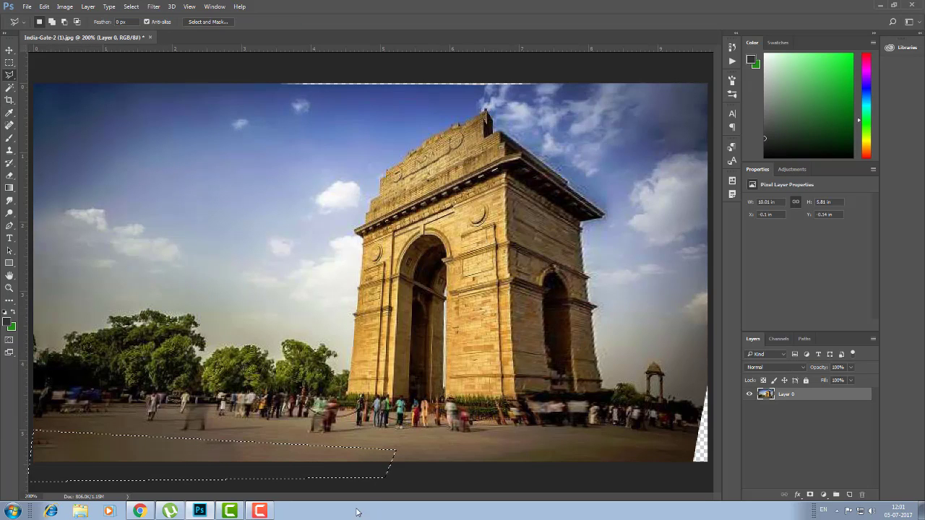
pyautogui.hotkey('ctrl', '-')
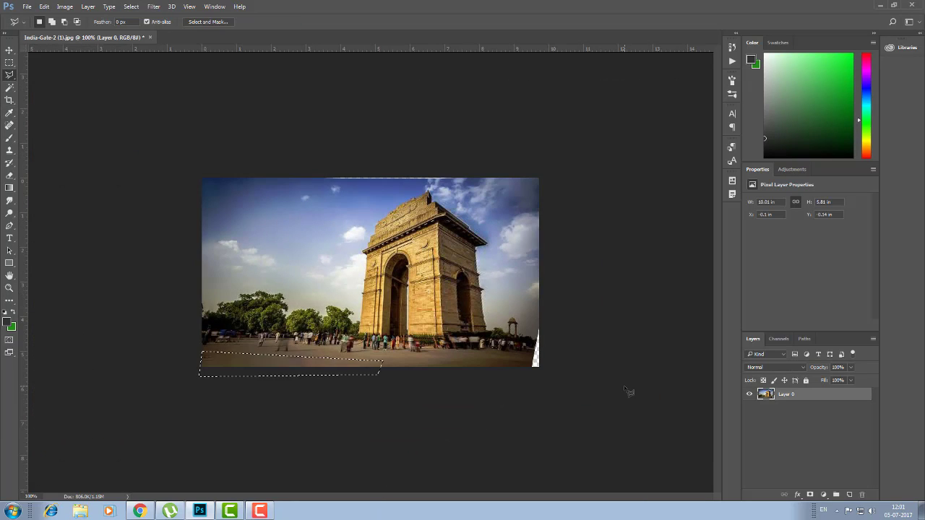
# - Outline the transparent sliver along the top edge and content-aware fill it
pyautogui.hotkey('ctrl', 'd')
pyautogui.click(339, 146)
pyautogui.click(303, 178)
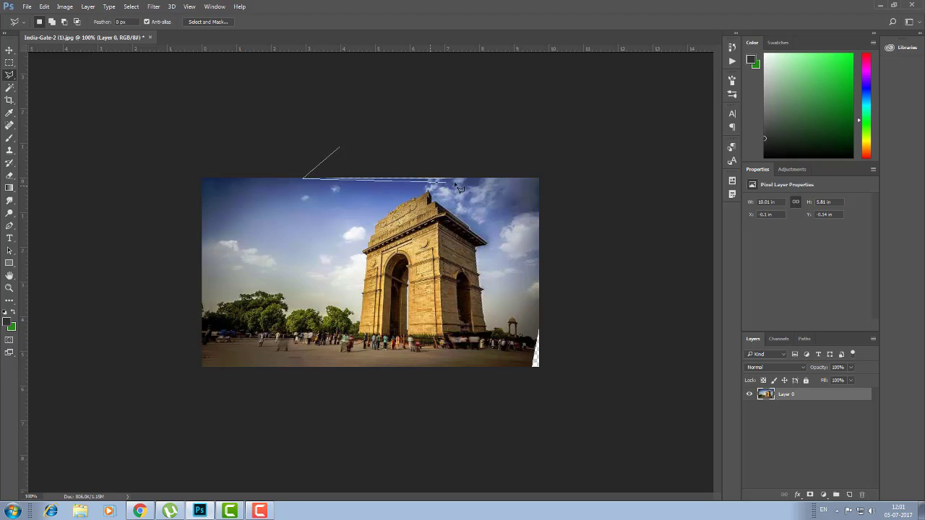
pyautogui.click(456, 181)
pyautogui.click(470, 165)
pyautogui.click(344, 152)
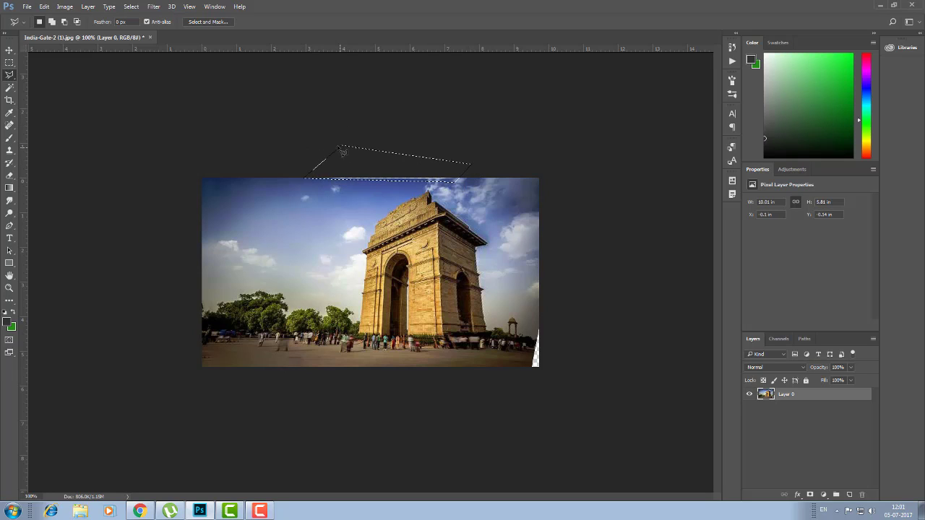
pyautogui.click(44, 6)
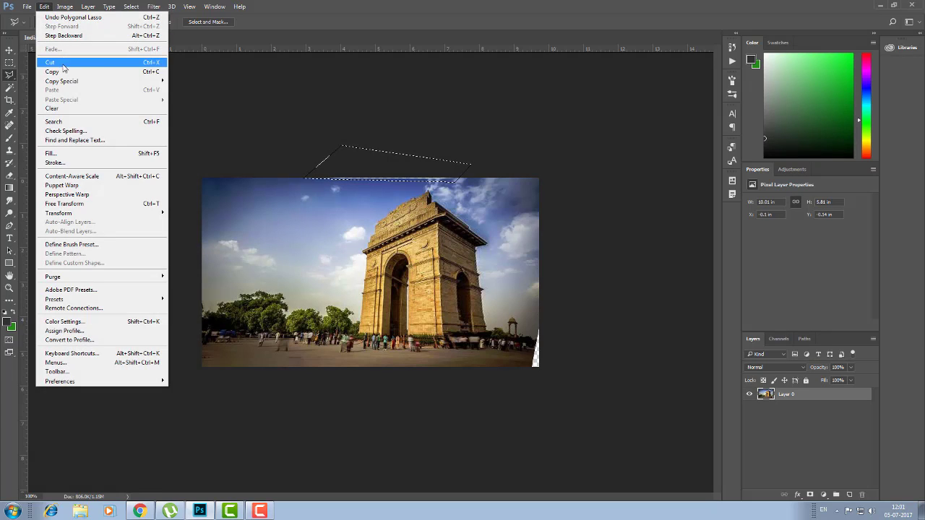
pyautogui.click(54, 153)
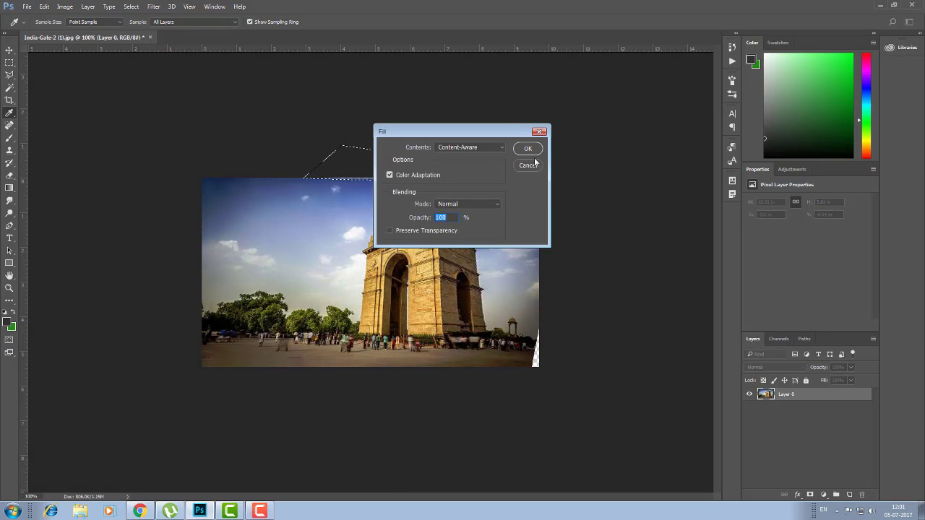
pyautogui.click(534, 162)
pyautogui.hotkey('ctrl', 'd')
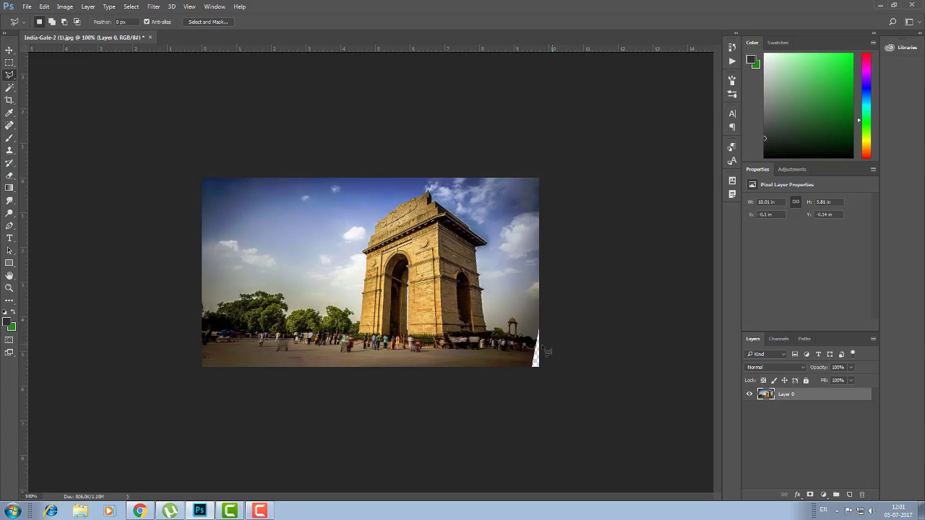
# - Outline the transparent gap at the right edge and content-aware fill it
pyautogui.click(530, 304)
pyautogui.click(555, 372)
pyautogui.click(508, 401)
pyautogui.click(531, 304)
pyautogui.click(44, 6)
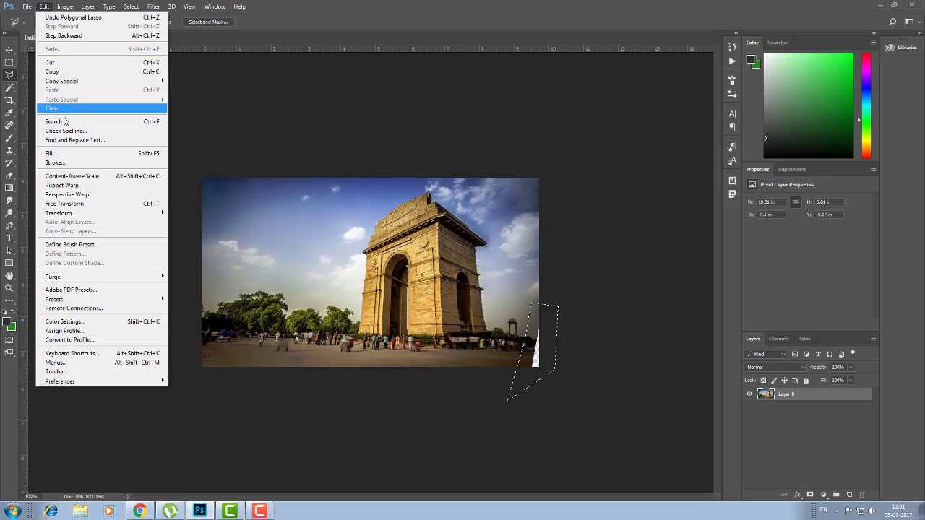
pyautogui.click(54, 153)
pyautogui.click(532, 148)
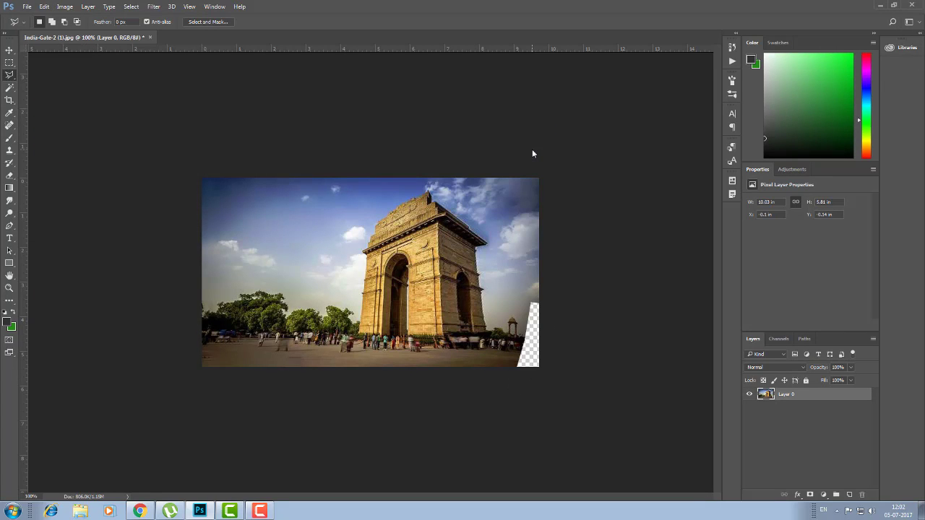
pyautogui.hotkey('ctrl', 'z')
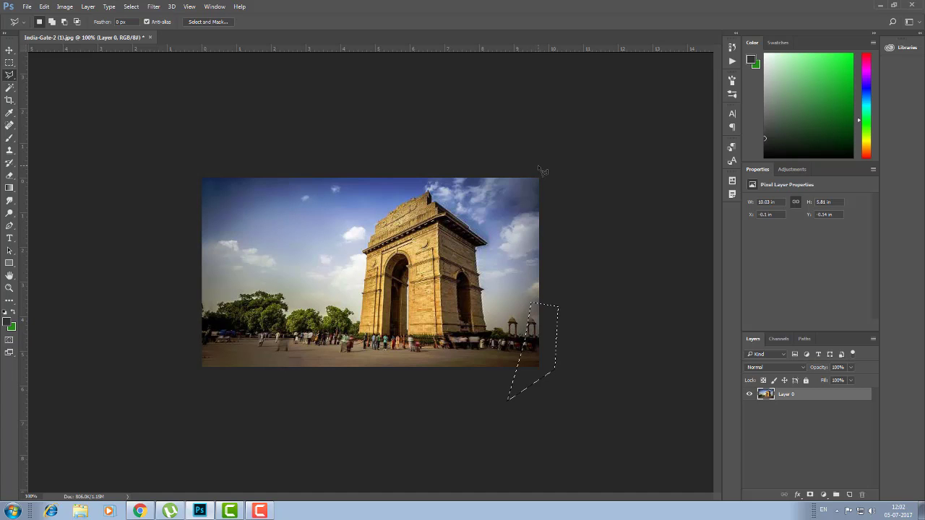
pyautogui.hotkey('ctrl', 'd')
# - Zoom in on the gate's right side and remove the fill that duplicated the pavilion
pyautogui.press('z')
pyautogui.moveTo(418, 273)
pyautogui.mouseDown()
pyautogui.moveTo(566, 400)
pyautogui.moveTo(664, 423)
pyautogui.mouseUp()
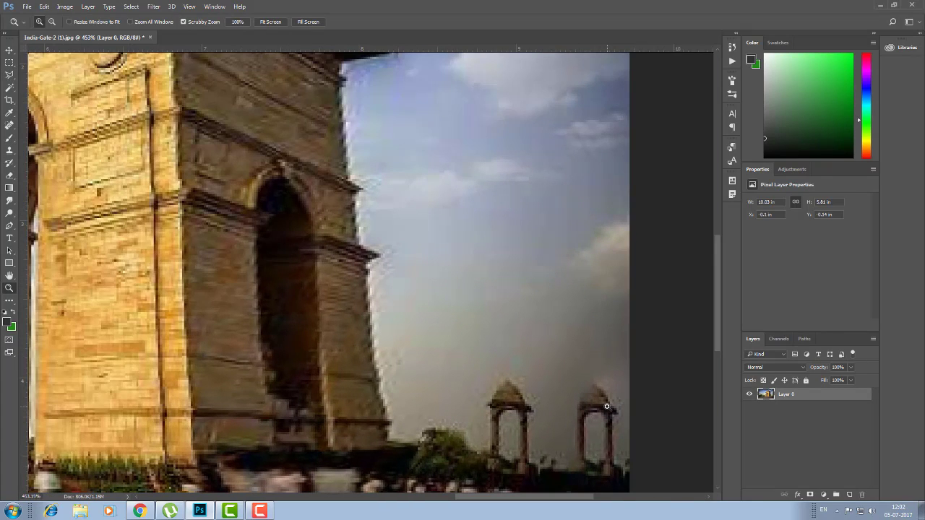
pyautogui.hotkey('ctrl', 'shift', 'd')
pyautogui.press('Delete')
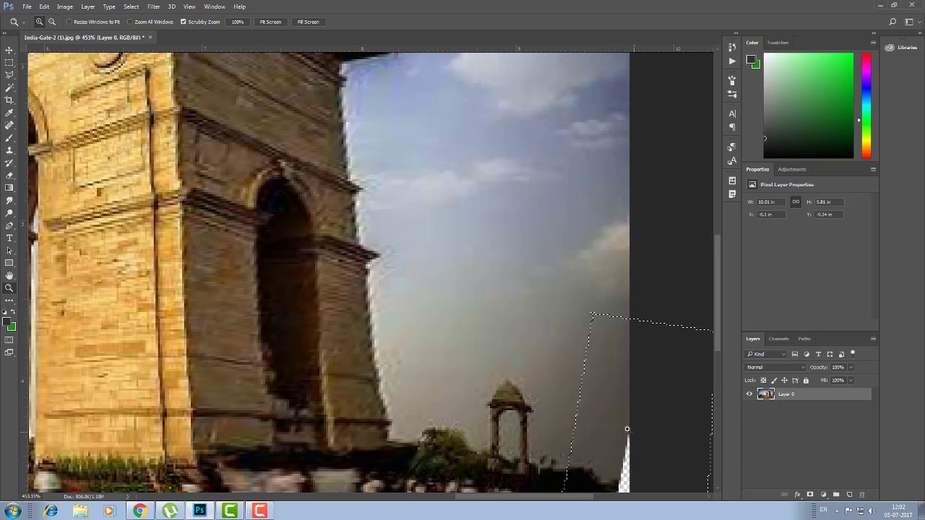
pyautogui.hotkey('ctrl', 'd')
pyautogui.moveTo(643, 404); pyautogui.dragTo(273, 205)
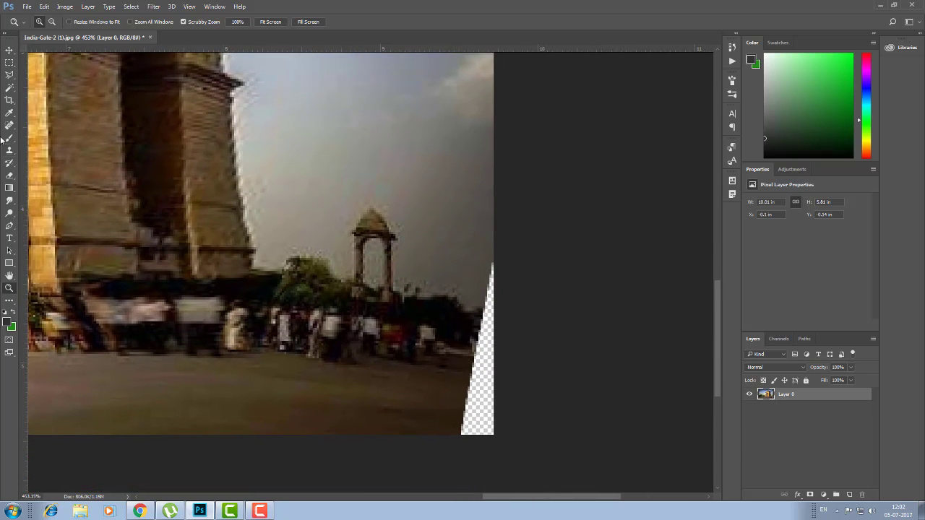
# - Clone ground and trees over the remaining transparent wedge, then zoom out to the whole photo
pyautogui.click(10, 150)
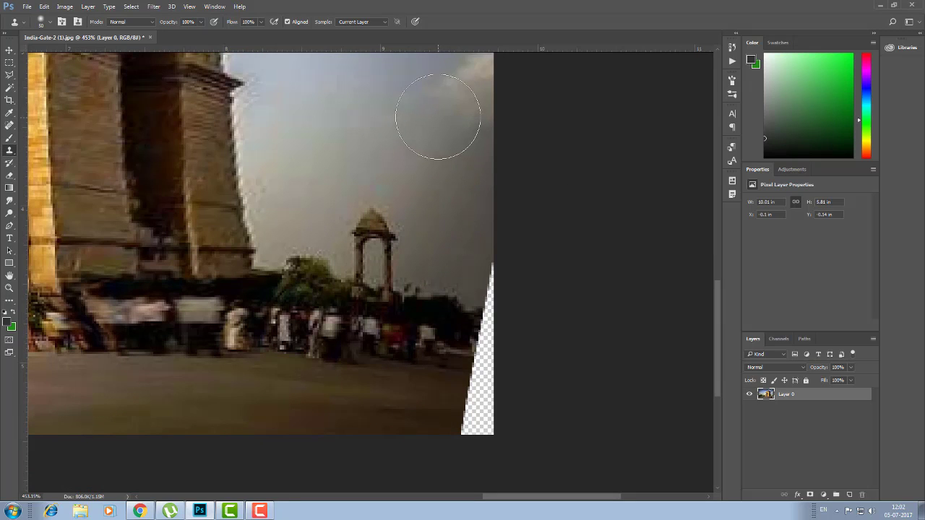
pyautogui.press('super')
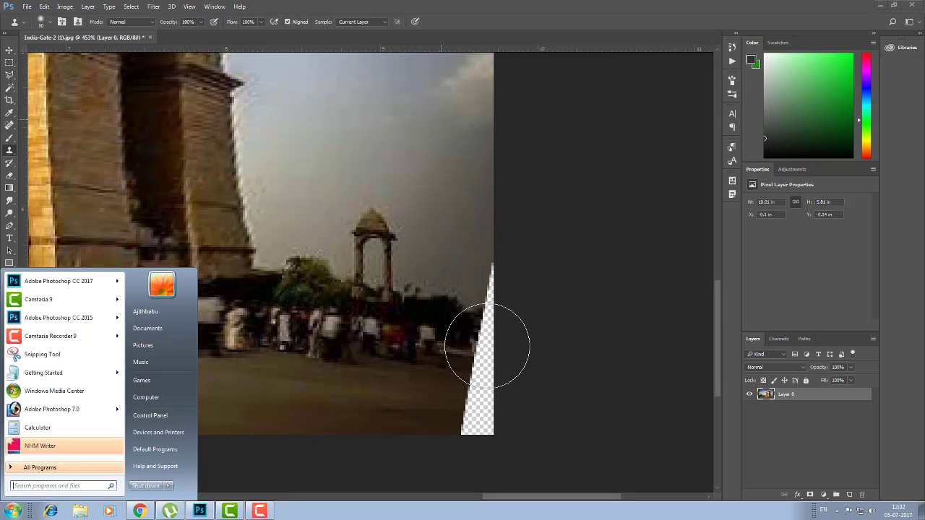
pyautogui.press('super')
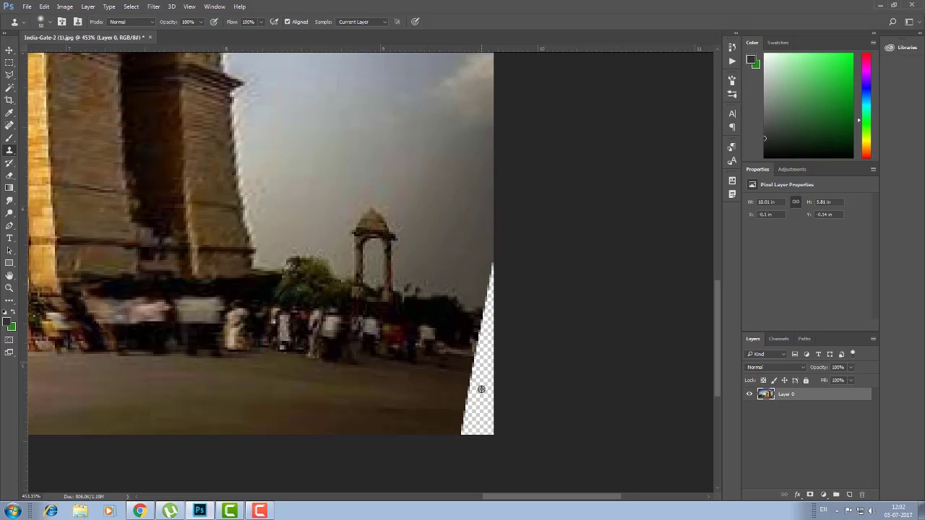
pyautogui.moveTo(433, 417)
pyautogui.mouseDown()
pyautogui.moveTo(485, 424)
pyautogui.moveTo(454, 429)
pyautogui.moveTo(516, 429)
pyautogui.moveTo(400, 414)
pyautogui.moveTo(472, 412)
pyautogui.moveTo(485, 427)
pyautogui.moveTo(386, 429)
pyautogui.moveTo(491, 419)
pyautogui.mouseUp()
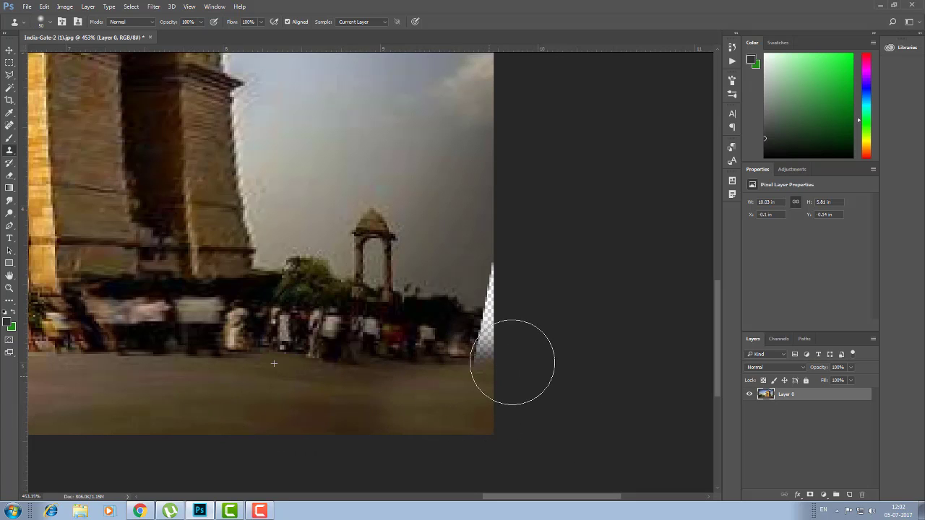
pyautogui.keyDown('alt'); pyautogui.click(444, 314); pyautogui.keyUp('alt')
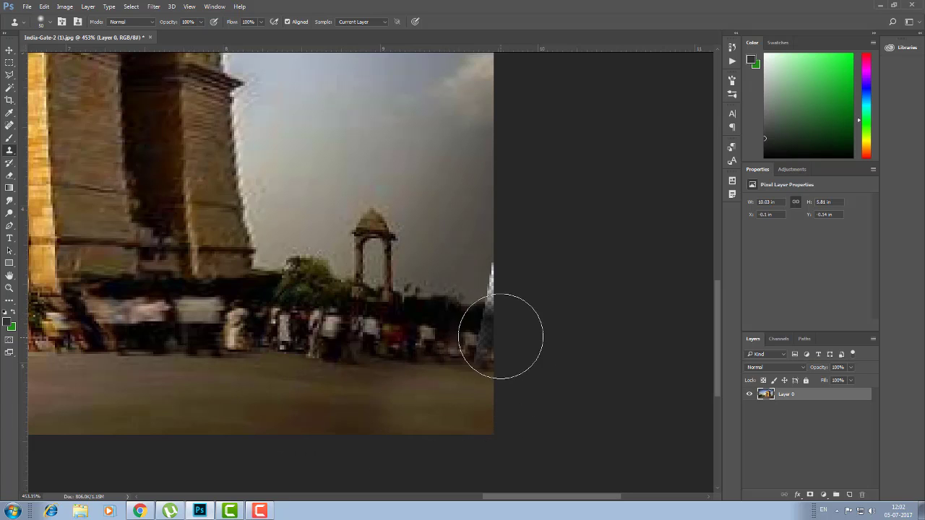
pyautogui.moveTo(484, 289); pyautogui.dragTo(500, 367)
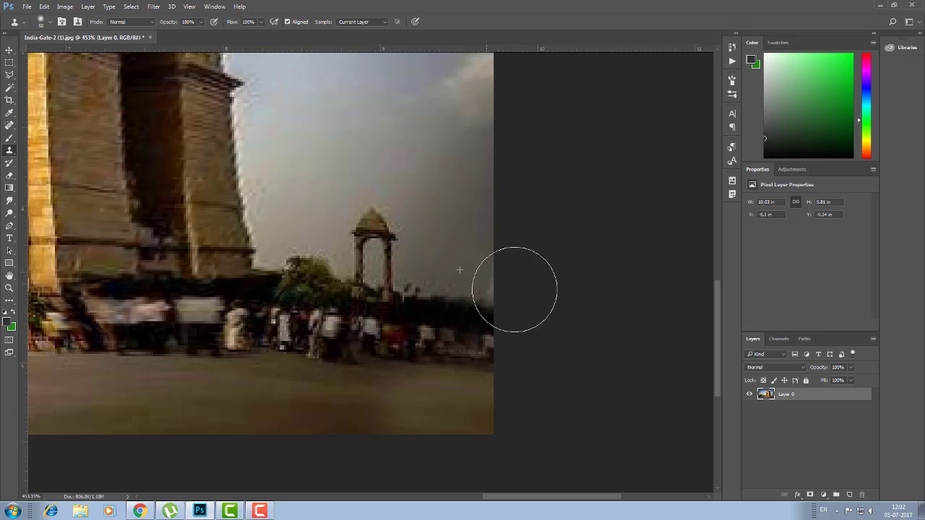
pyautogui.hotkey('ctrl', 'z')
pyautogui.hotkey('ctrl', '1')
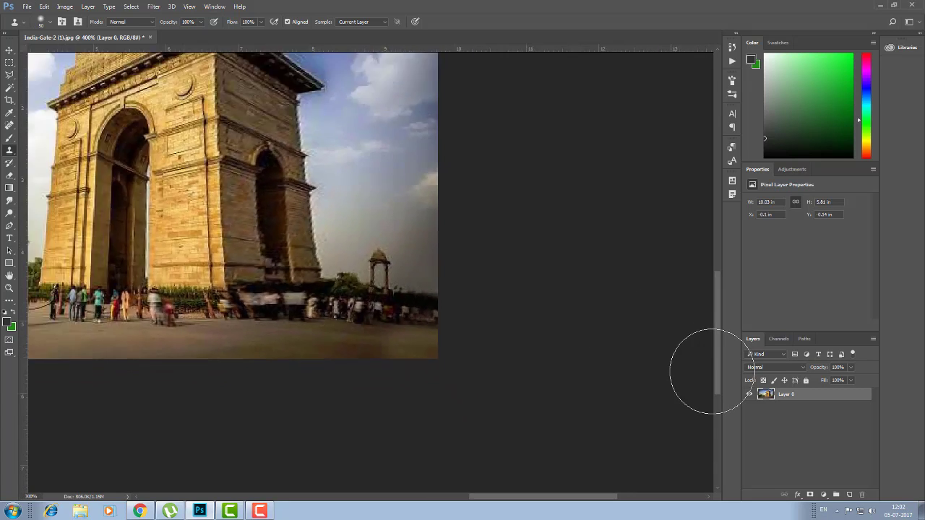